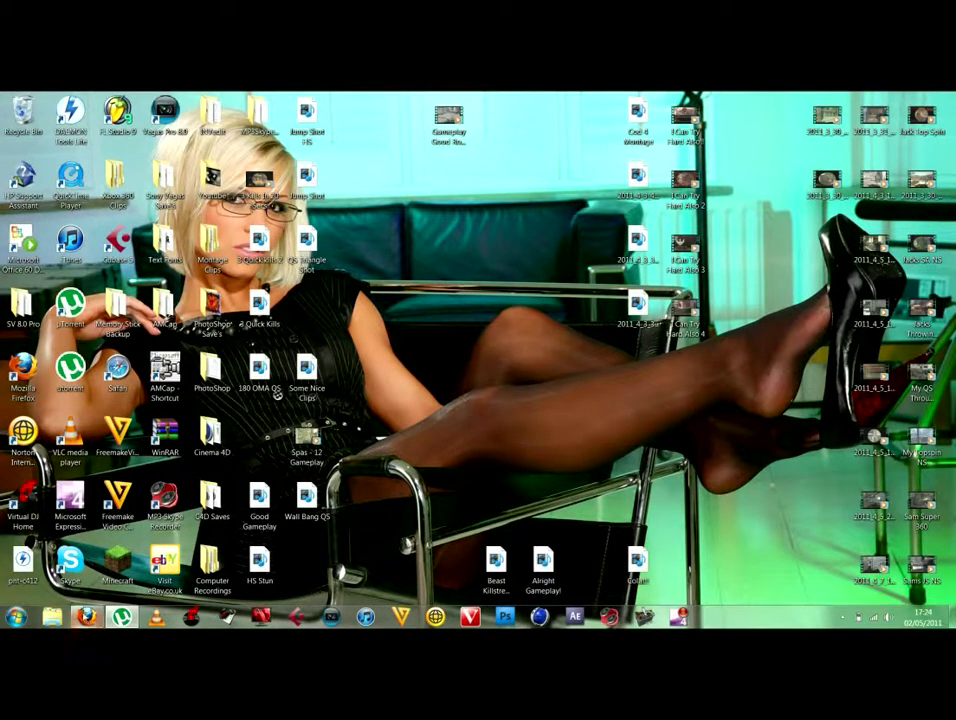
- Google 'ant video toolbar' in Firefox and reach ant.com's Ant Video Downloader page for Firefox
click(86, 616)
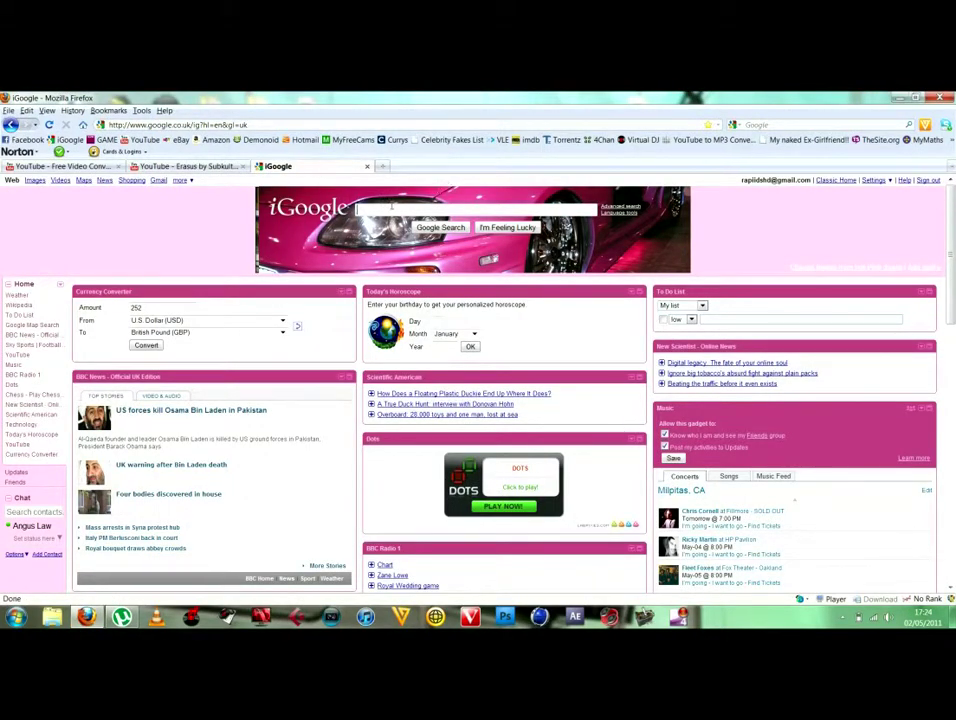
text(ant v)
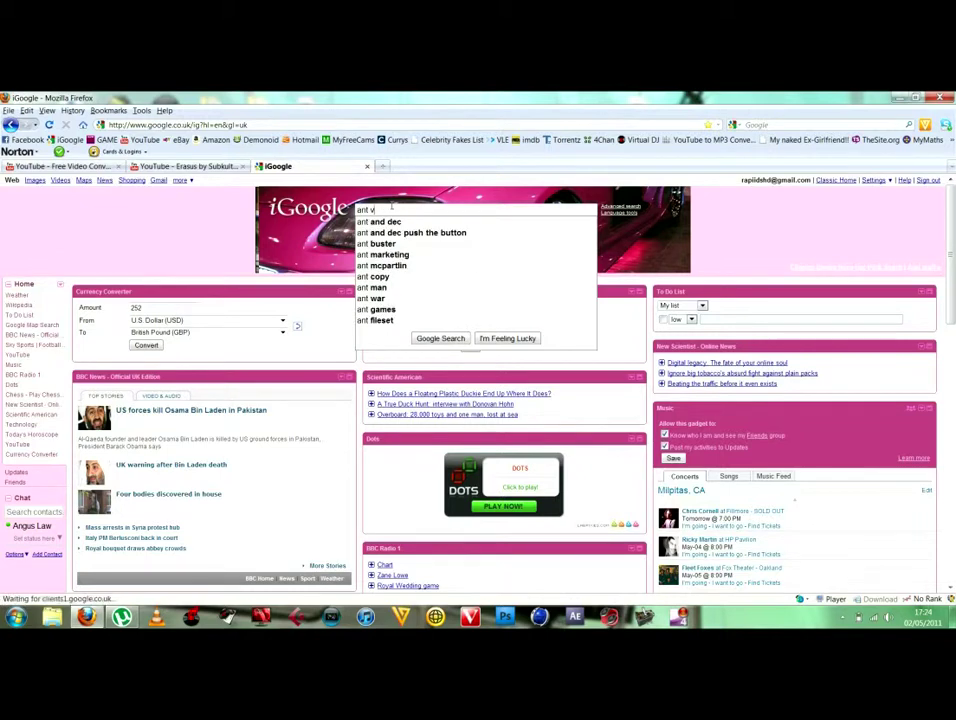
text(ideo t)
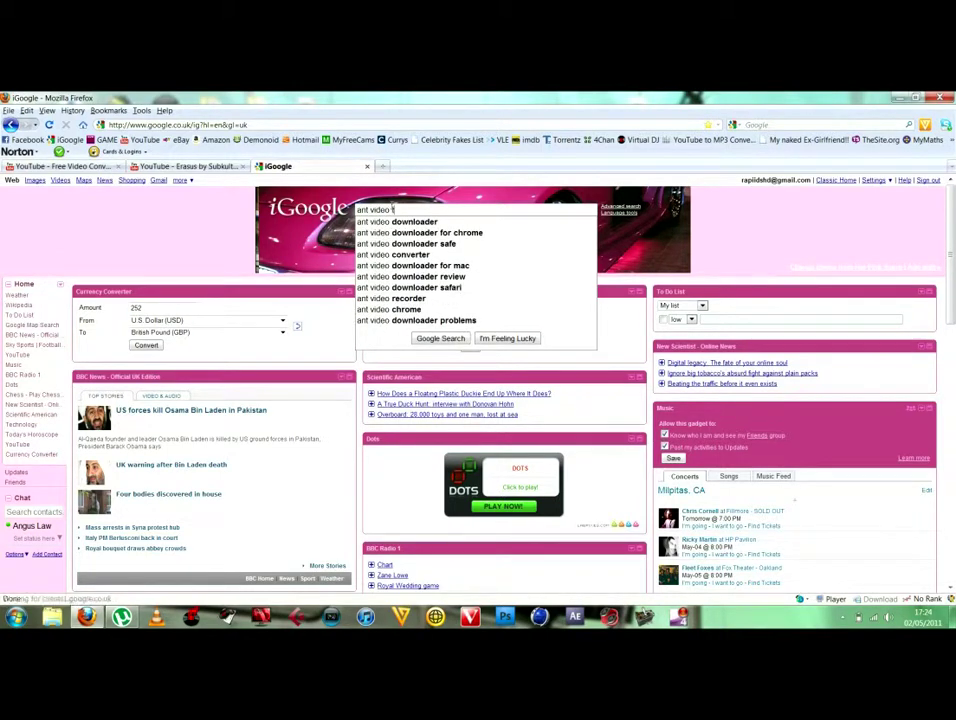
text(oolbar)
key(Return)
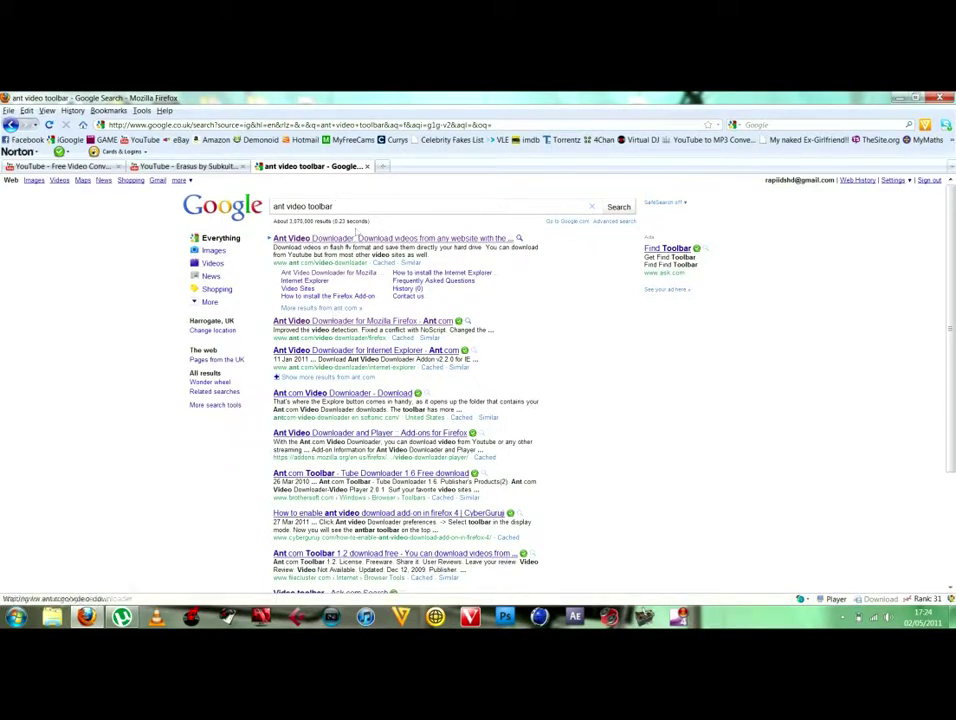
click(401, 242)
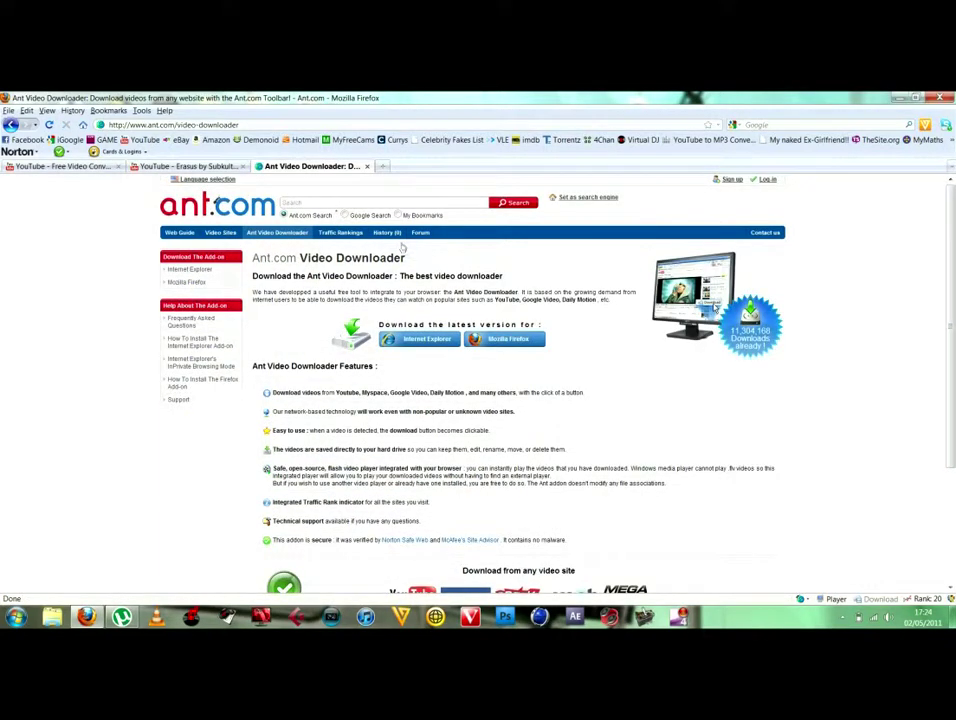
click(500, 340)
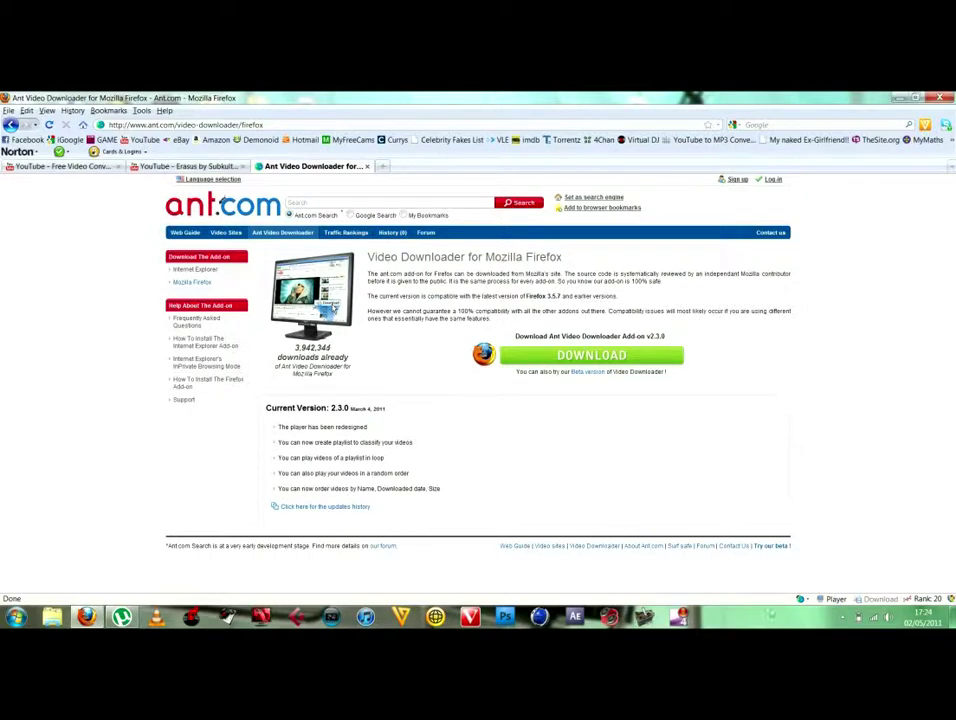
click(366, 166)
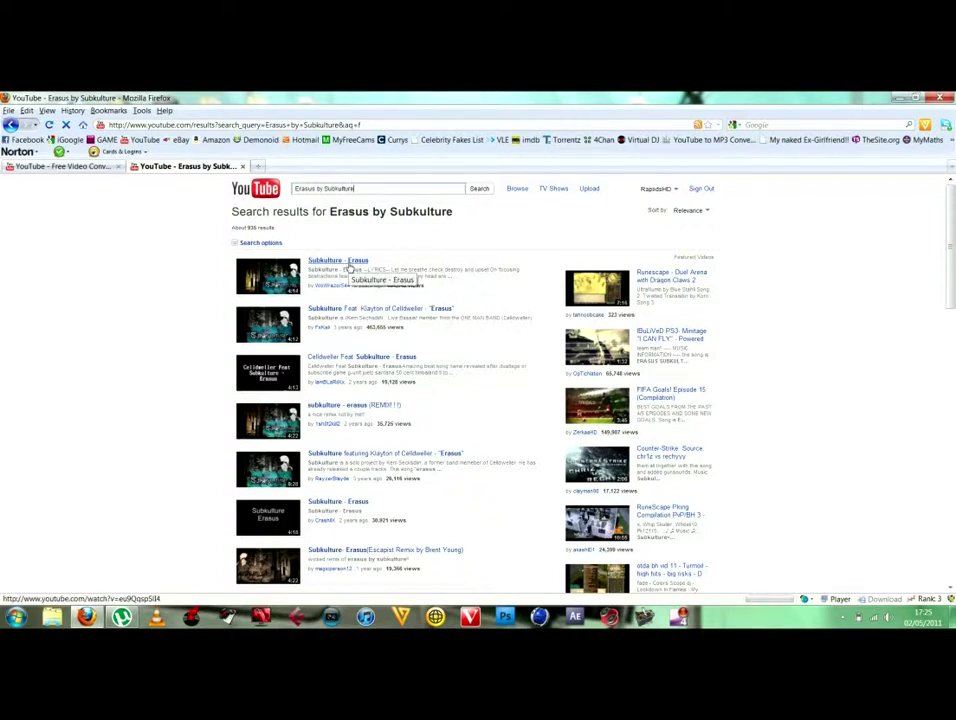
- Open the 'Subkulture - Erasus' YouTube video and download it with the Ant toolbar
click(347, 266)
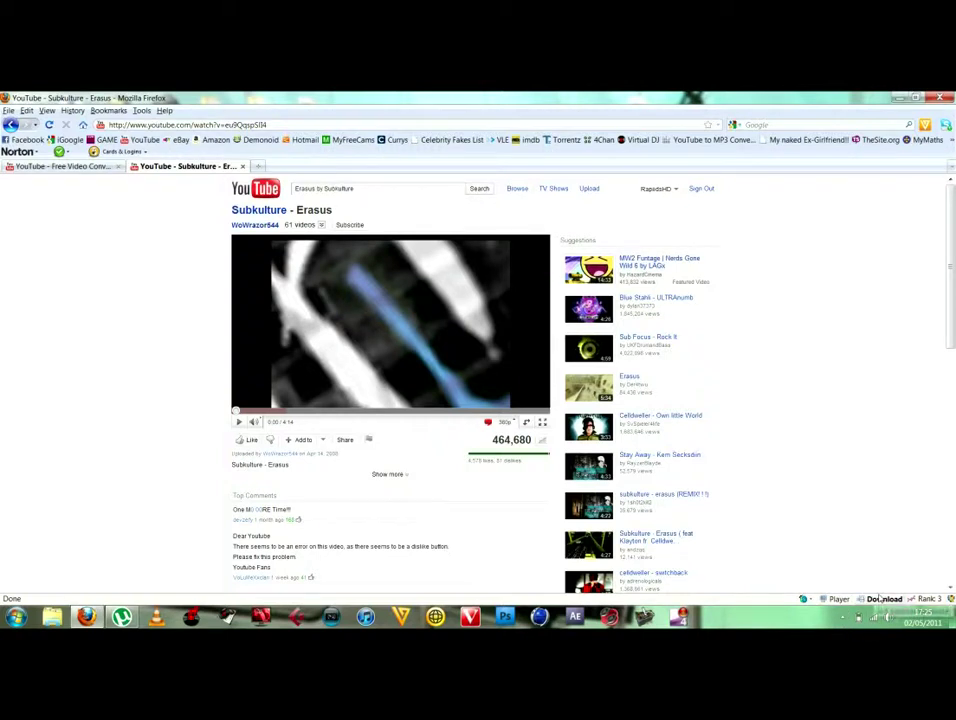
click(882, 599)
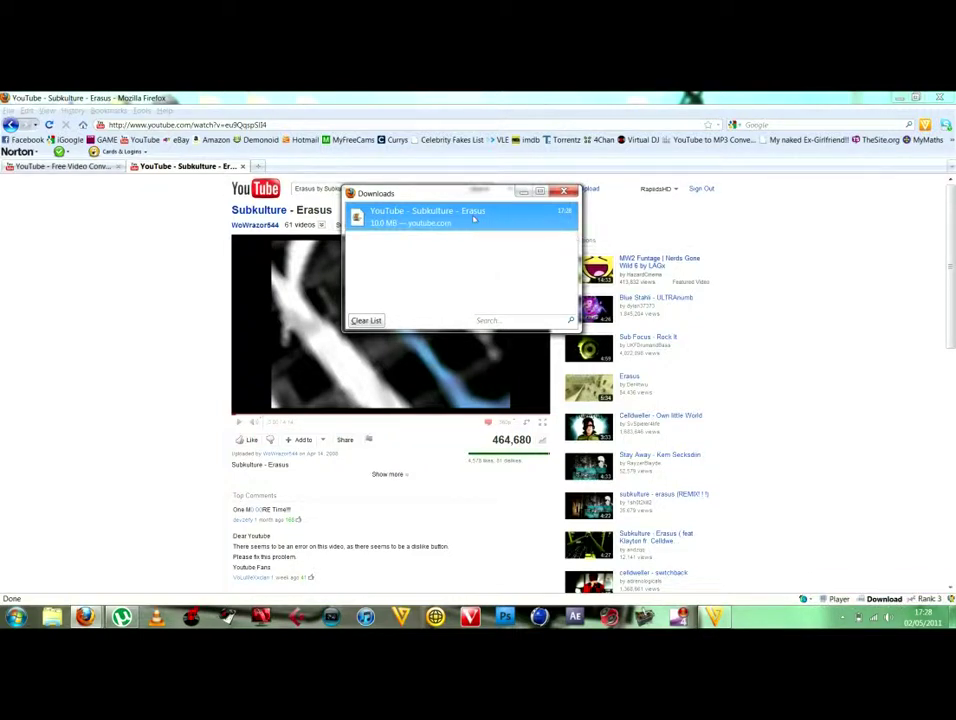
right_click(487, 219)
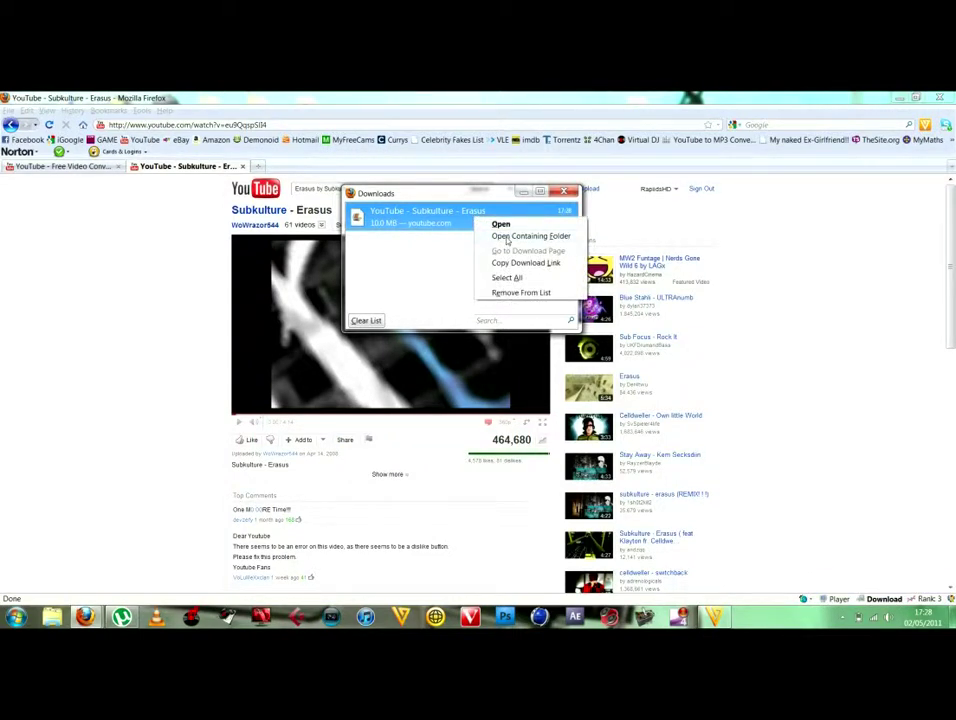
- Copy the downloaded Subkulture - Erasus FLV from its download folder onto the desktop
click(507, 241)
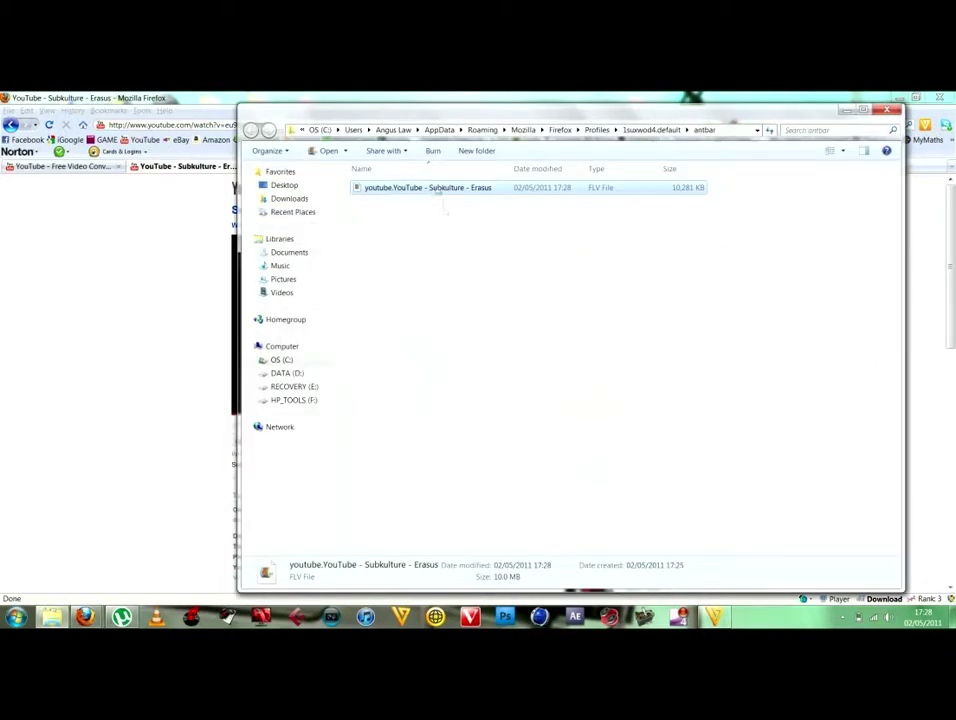
drag(444, 190, 310, 330)
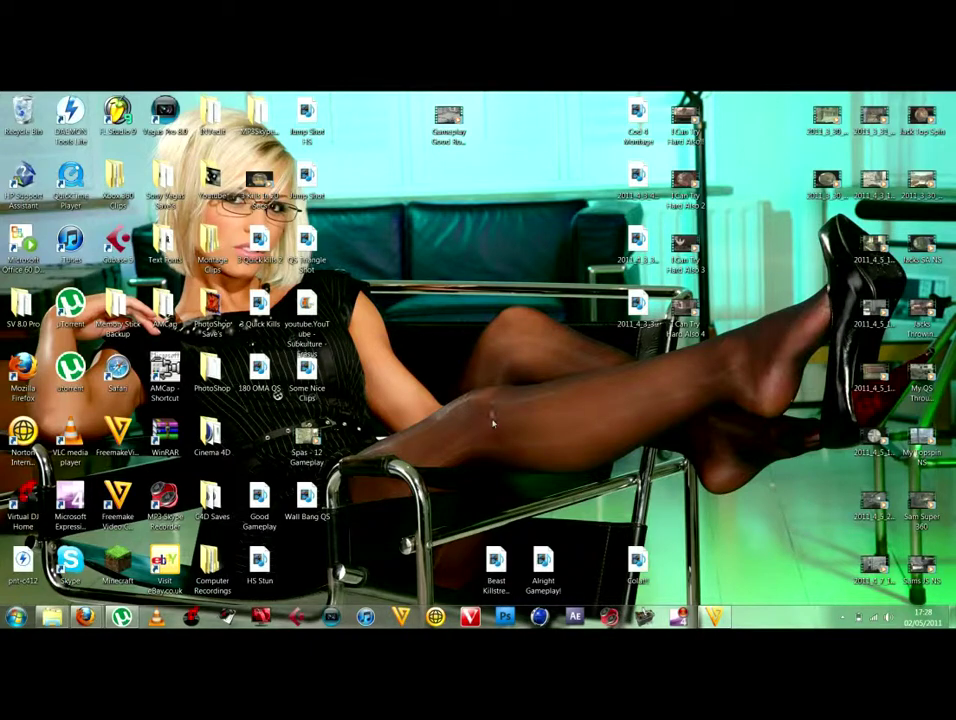
click(307, 318)
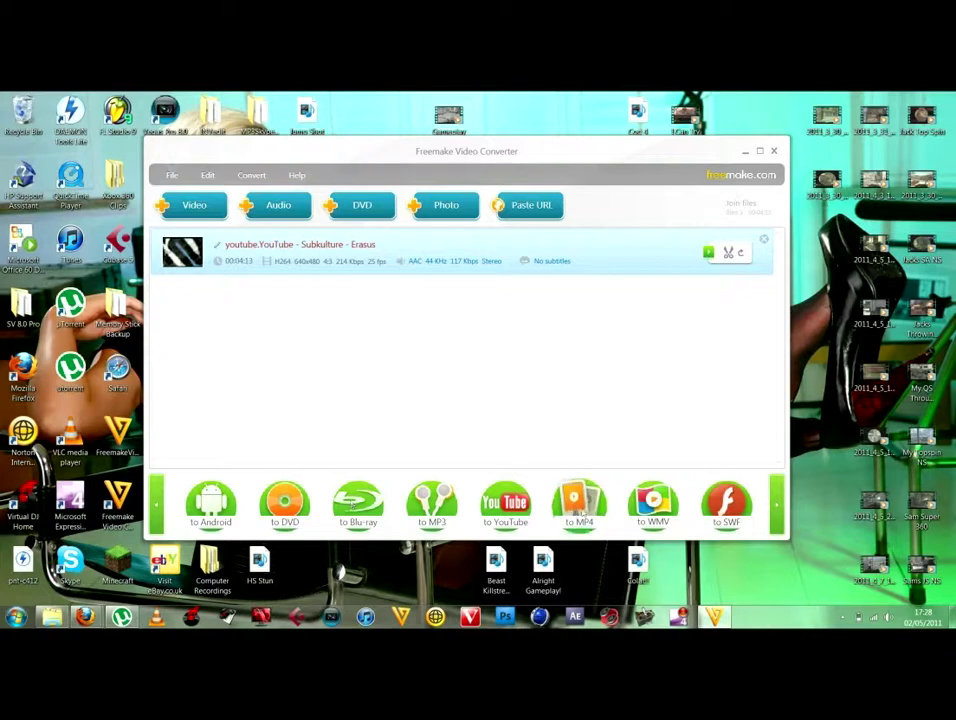
- Look over the WMV output presets for the loaded clip, leaving them unchanged
click(775, 508)
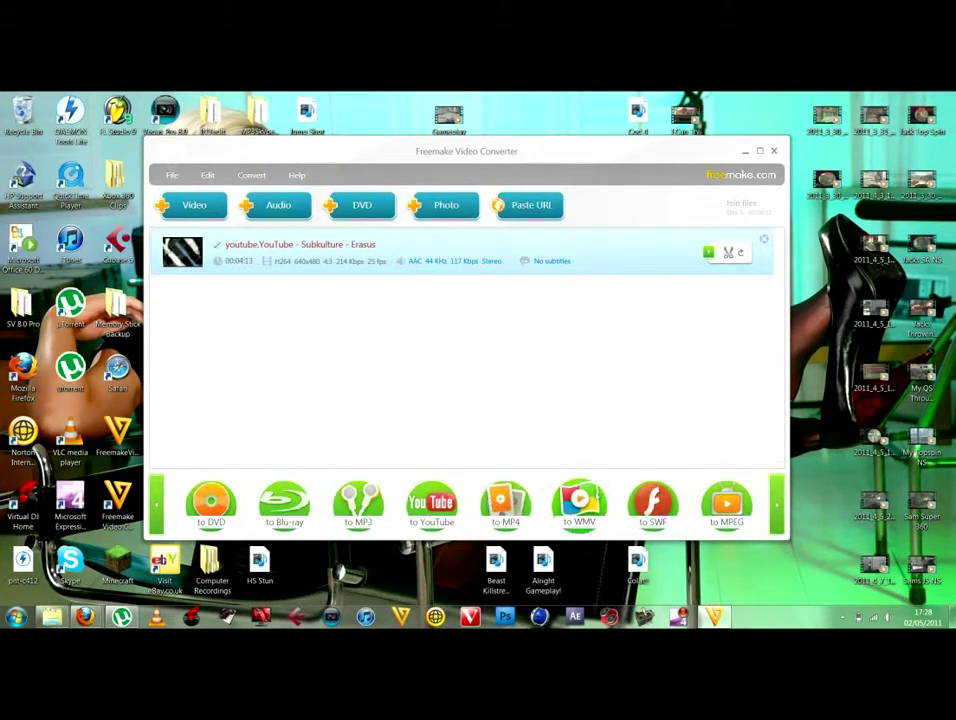
click(584, 503)
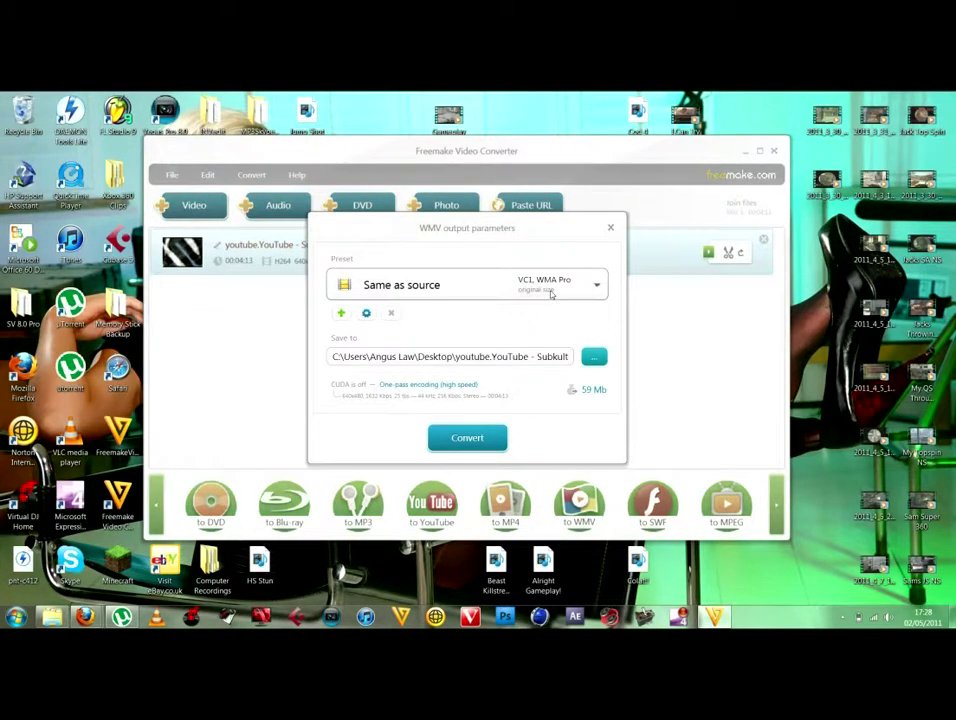
click(501, 293)
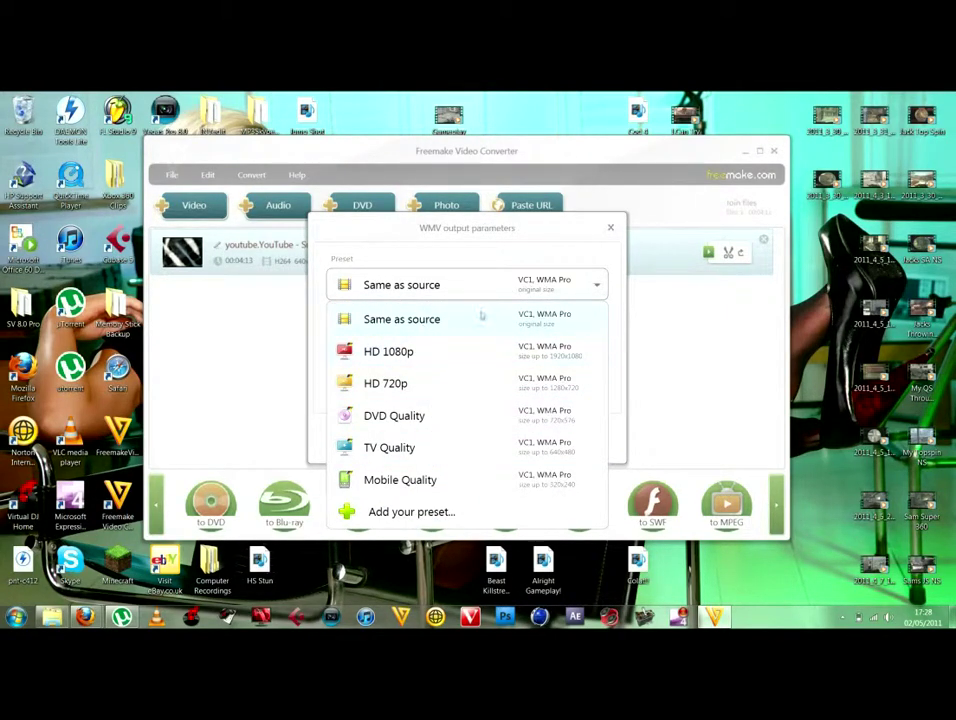
click(662, 313)
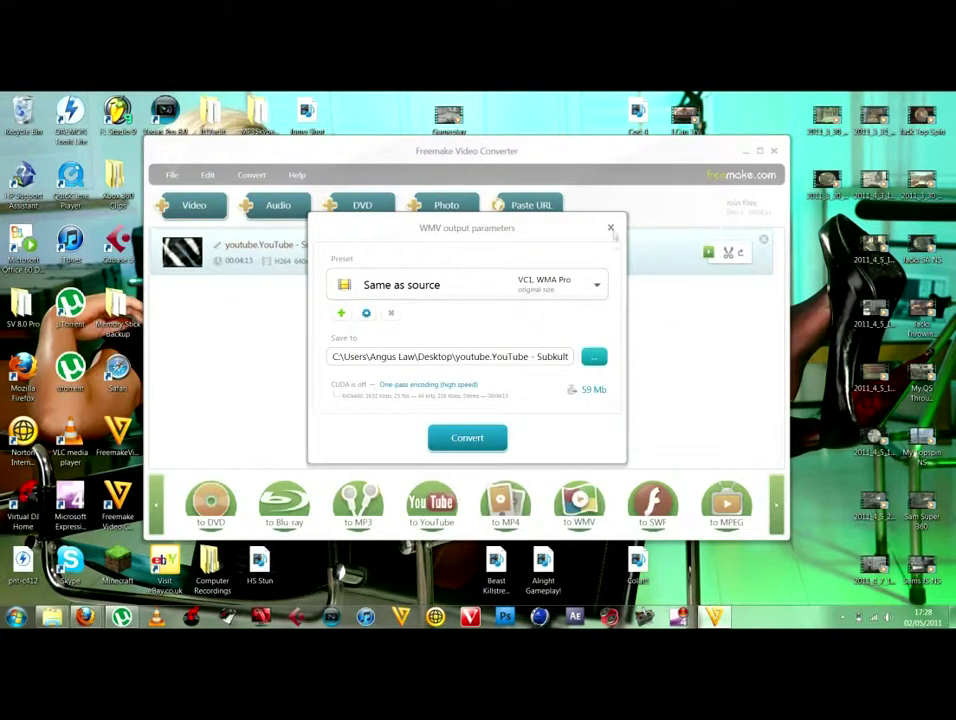
click(610, 228)
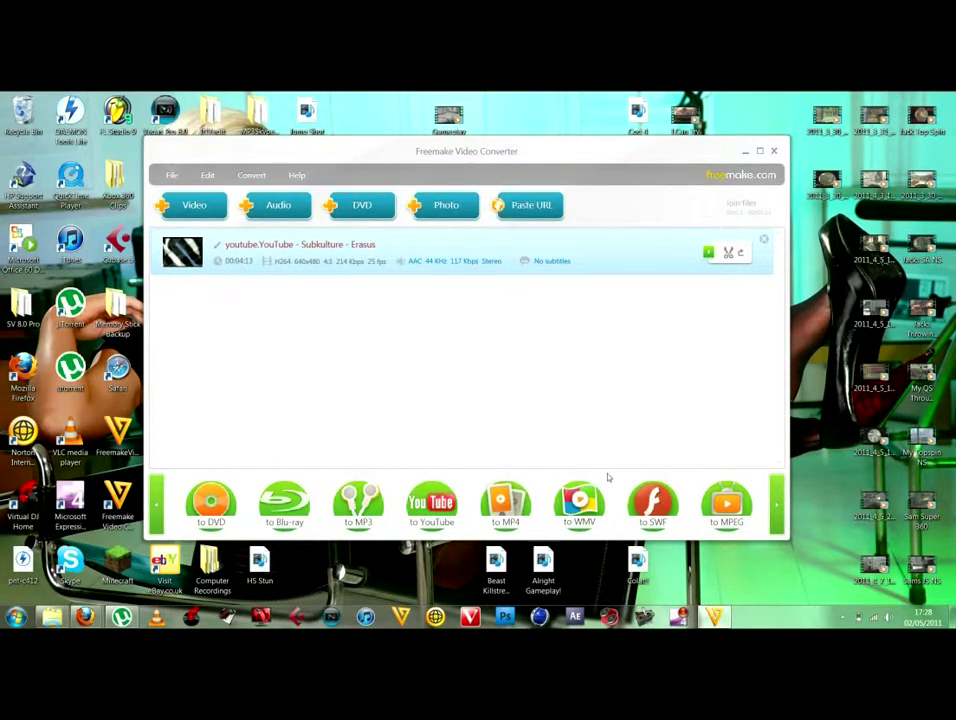
click(358, 513)
- Convert the clip to MP3 with the 320 Kbps preset and dismiss the completion windows
click(474, 296)
click(477, 320)
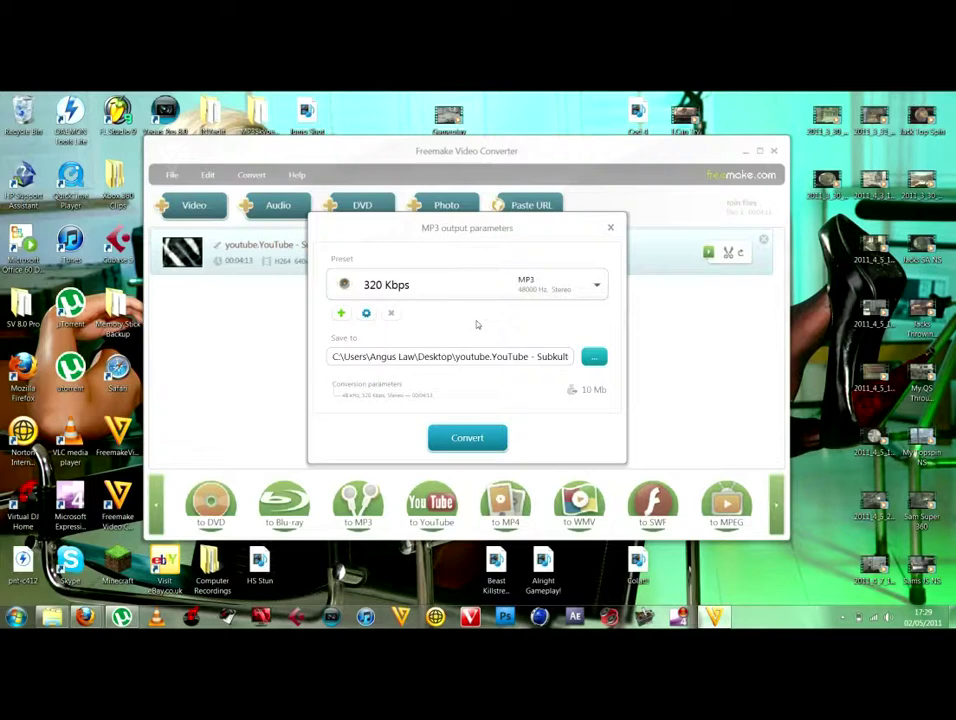
click(478, 435)
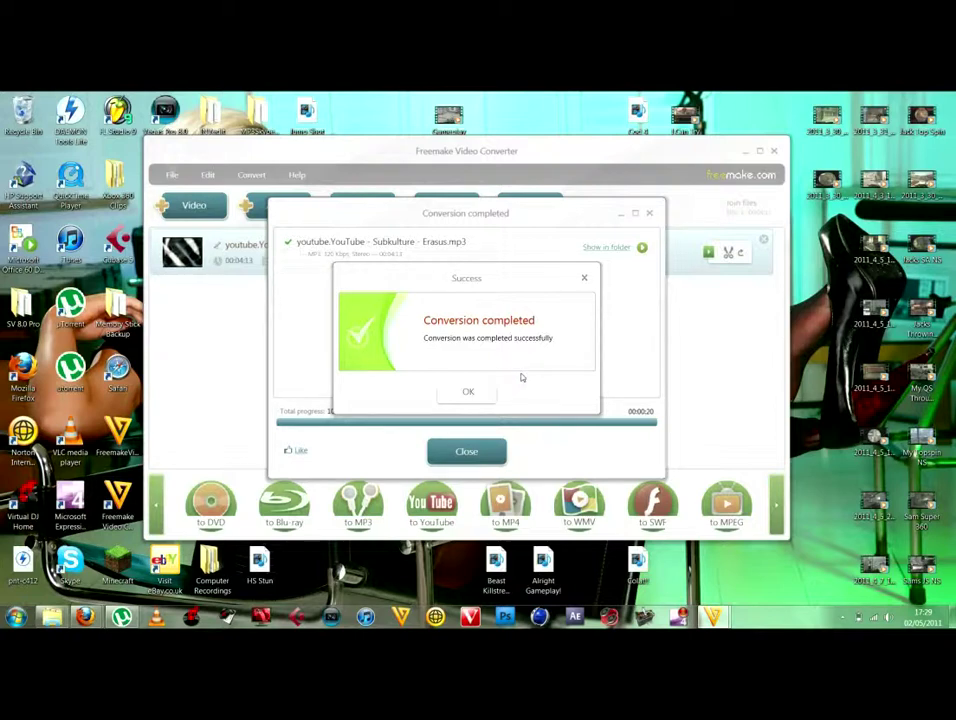
click(469, 391)
click(469, 453)
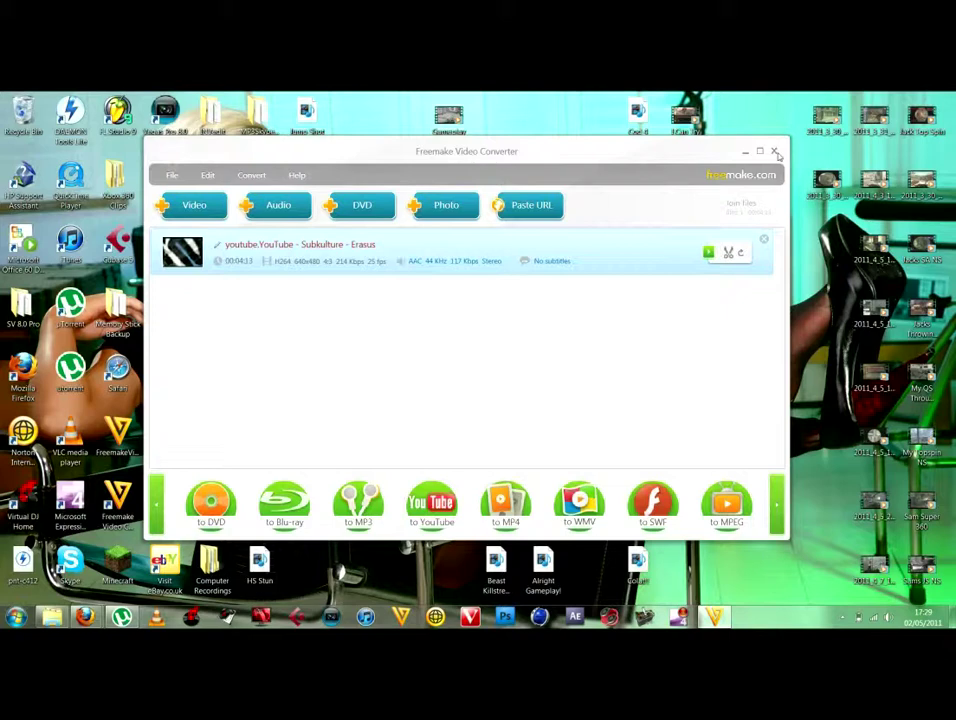
- Close Freemake Video Converter and delete the leftover FLV file from the desktop
click(775, 152)
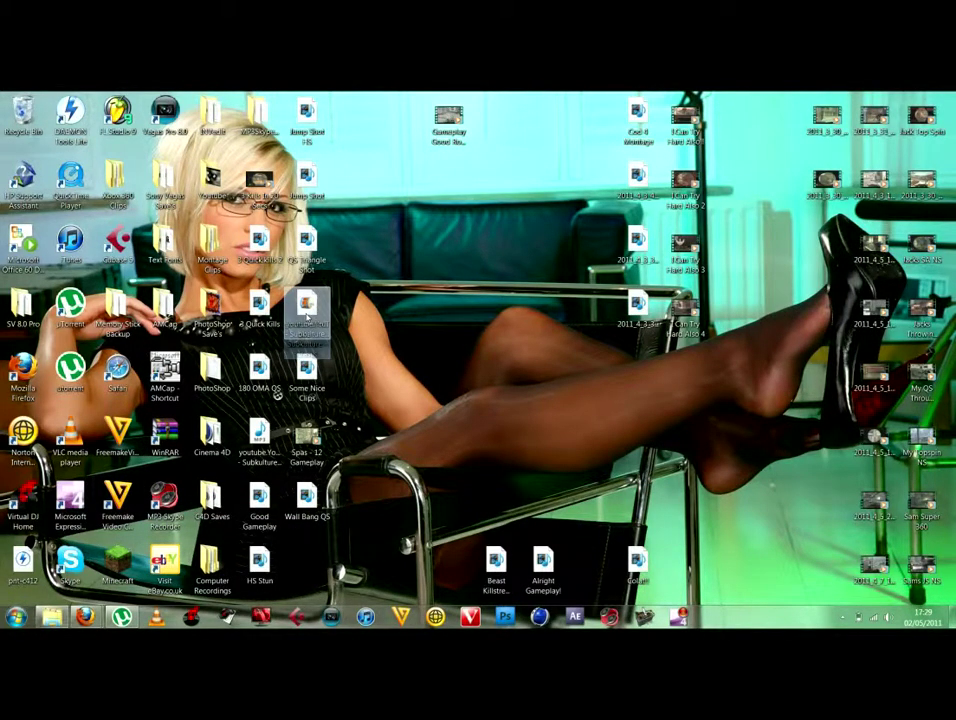
click(307, 315)
key(Delete)
key(Return)
- Find the Erasus MP3 via a Start search for 'erasus' and move it onto the desktop
click(15, 616)
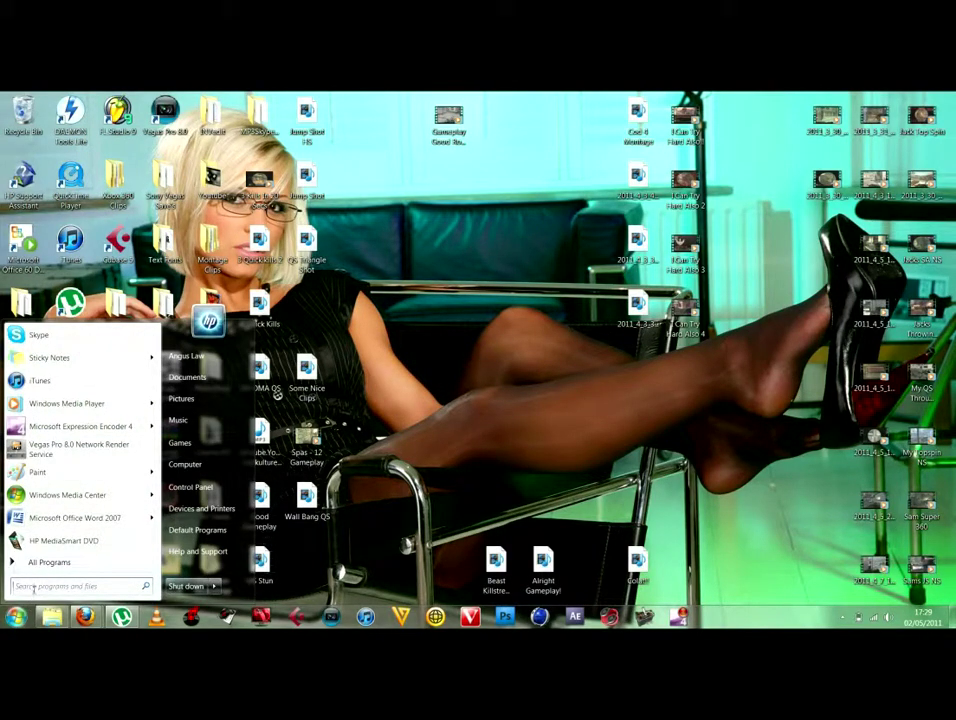
text(erasus)
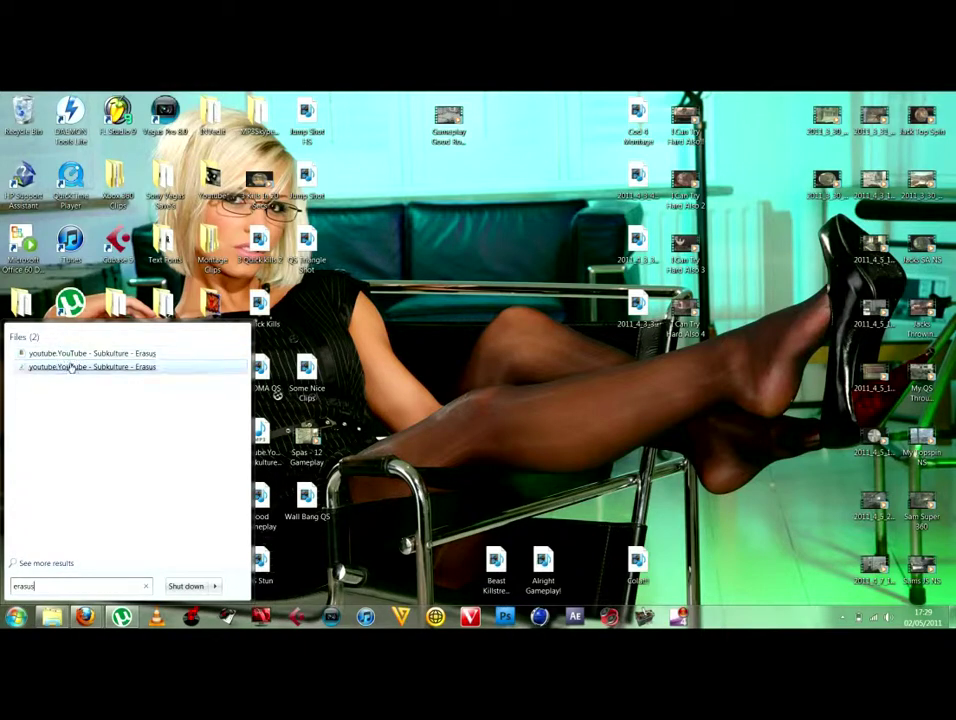
mouse_move(70, 367)
mouse_down()
mouse_move(94, 376)
mouse_move(410, 362)
mouse_up()
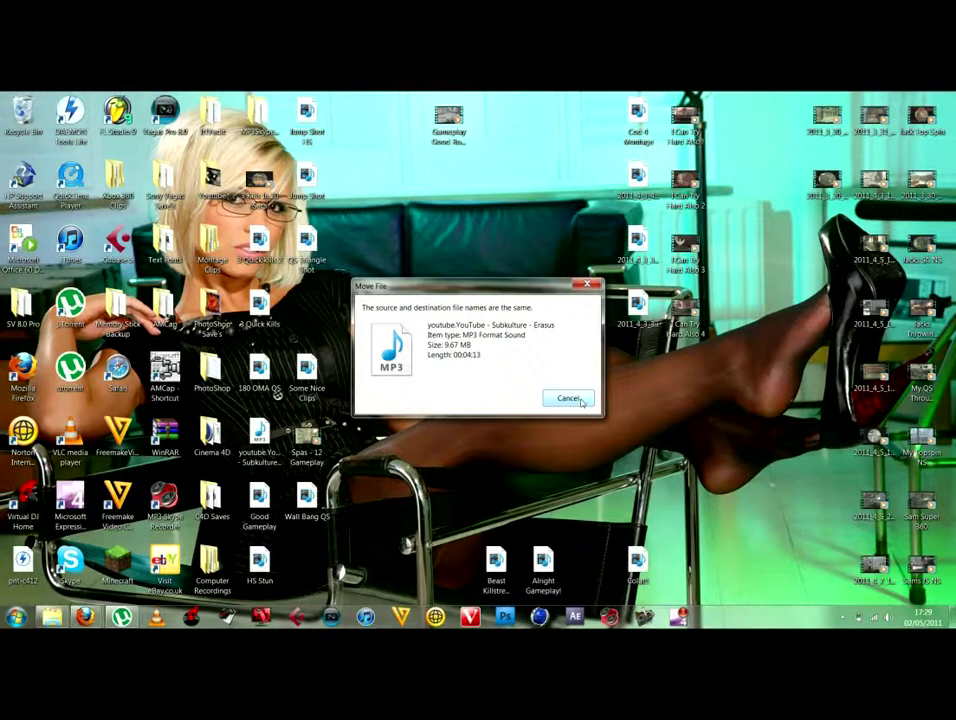
click(568, 399)
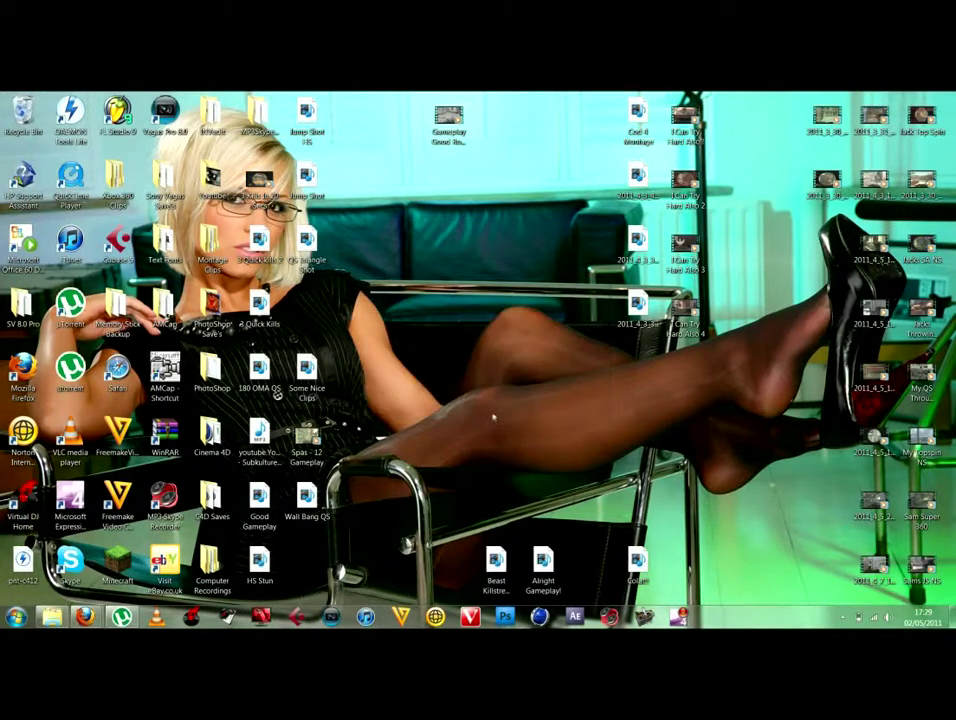